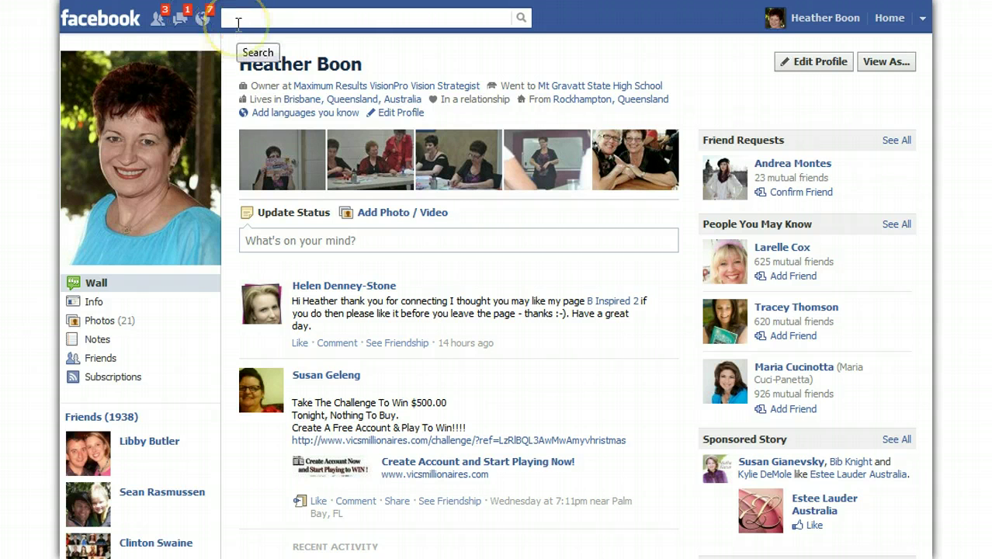
Search for "Timeline" and open Facebook's Introducing Timeline page.
text(Timeline)
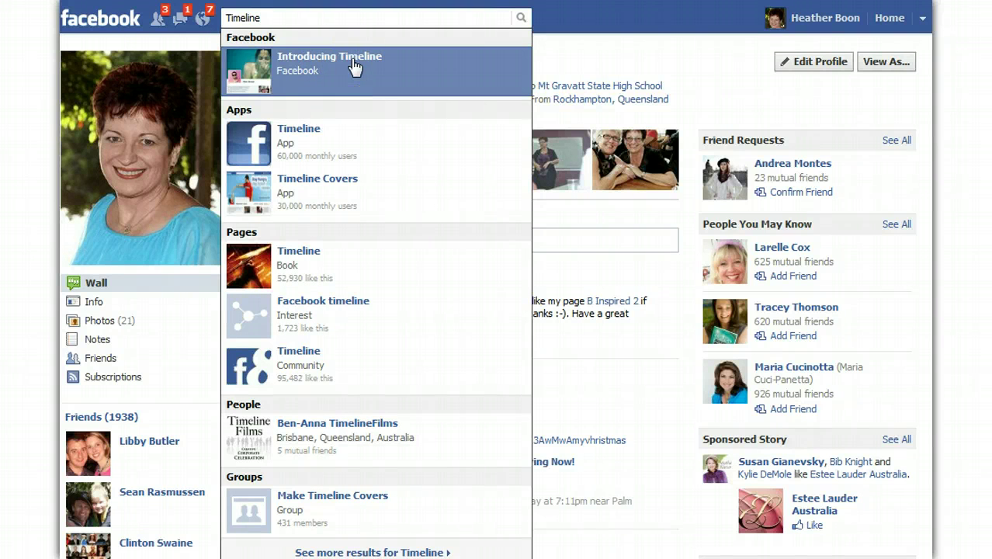
click(352, 59)
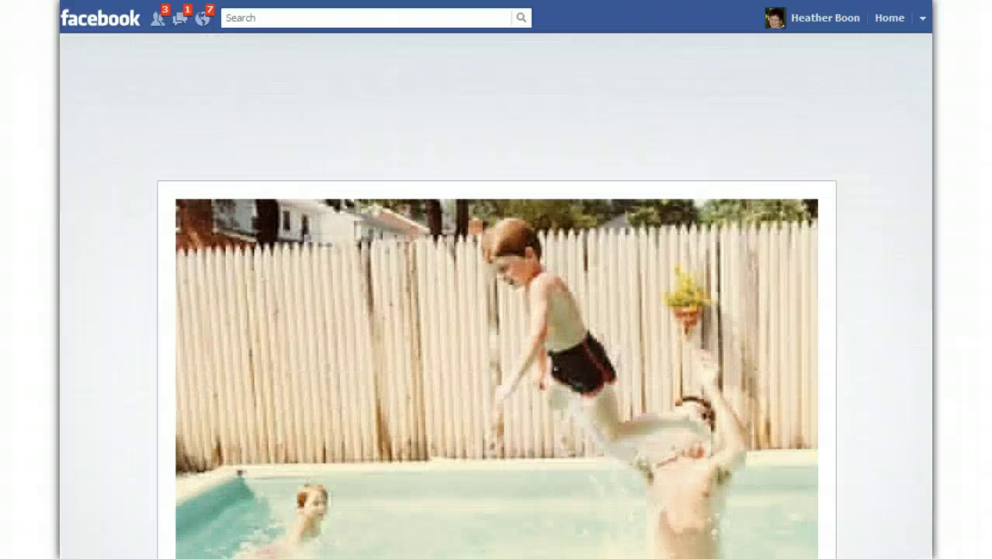
Look through the Introducing Timeline page, including the intro video, Your Cover and Your Stories sections.
scroll(497, 280, down, 3)
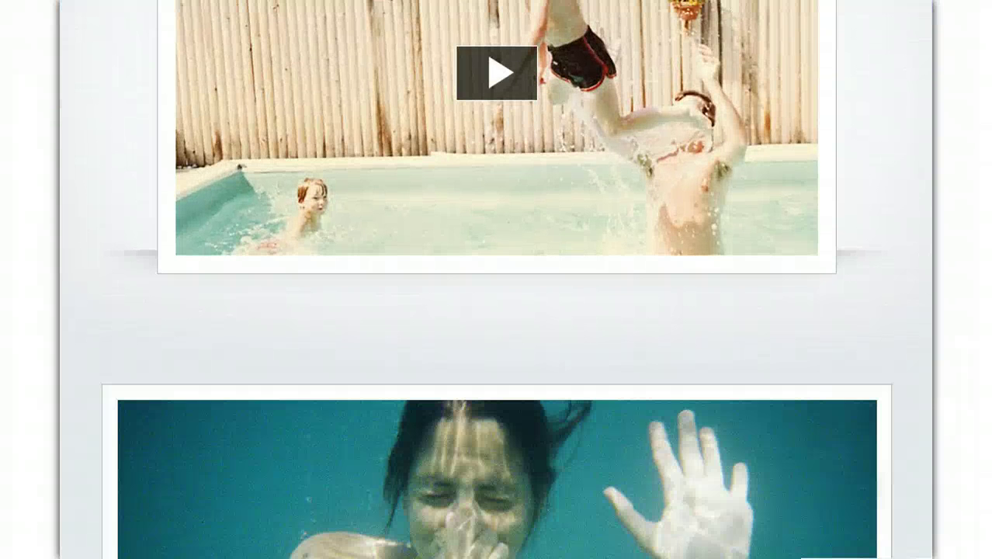
scroll(497, 280, up, 3)
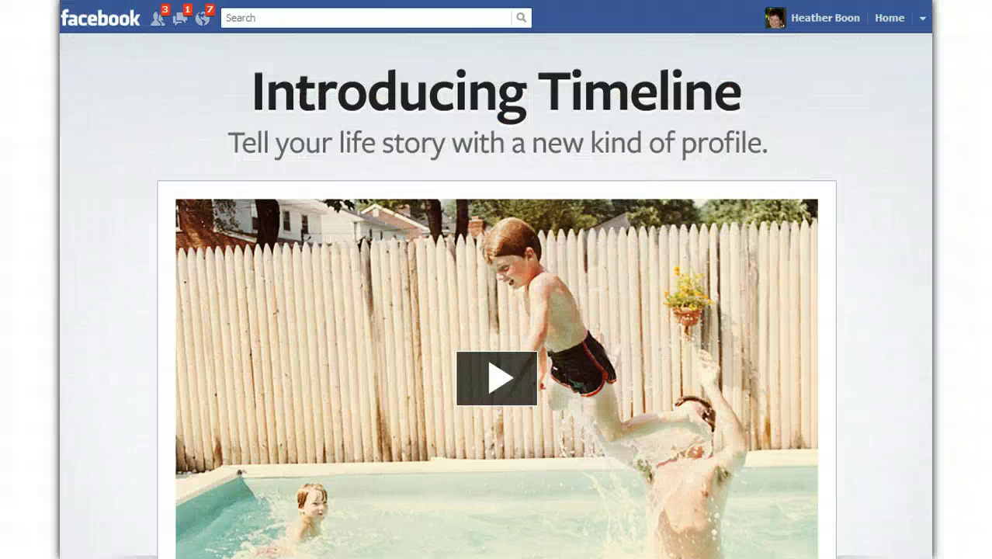
scroll(497, 280, down, 3)
scroll(497, 280, up, 3)
mouse_move(523, 526)
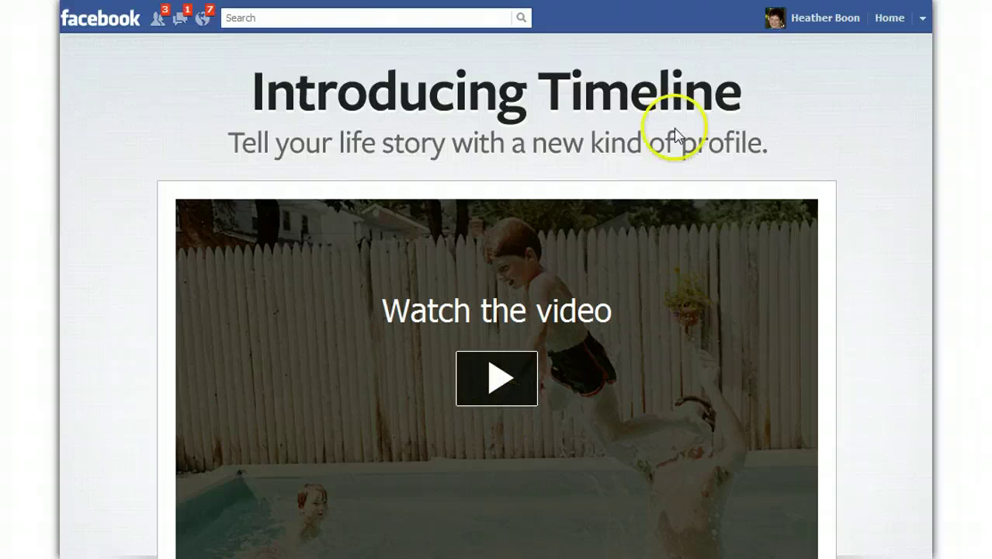
scroll(470, 161, down, 2)
scroll(471, 163, down, 2)
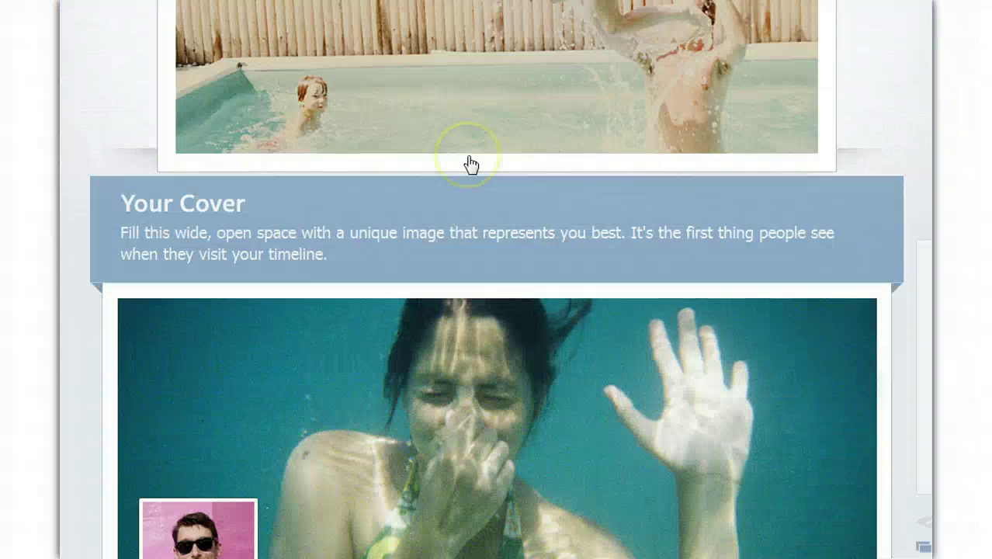
scroll(469, 163, down, 4)
scroll(469, 163, down, 8)
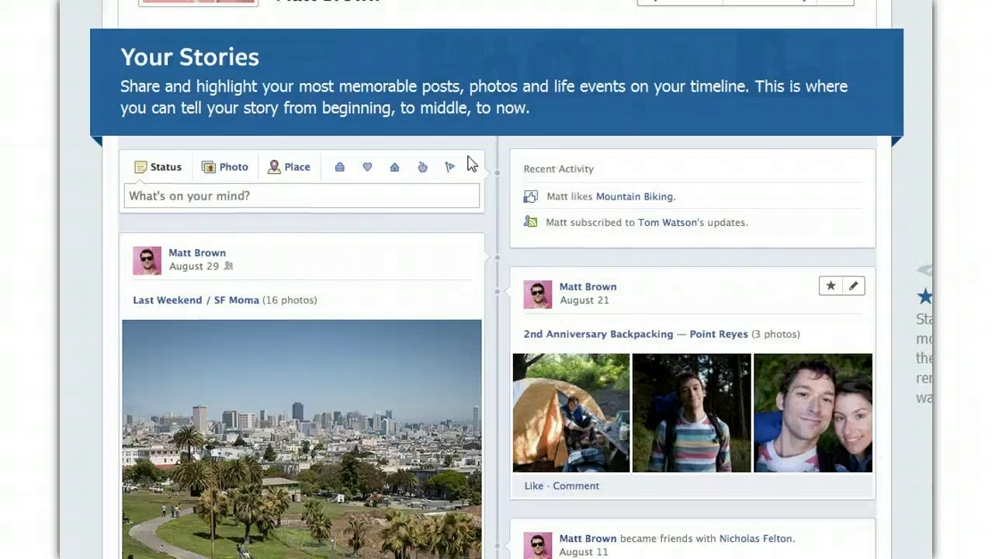
scroll(468, 157, up, 15)
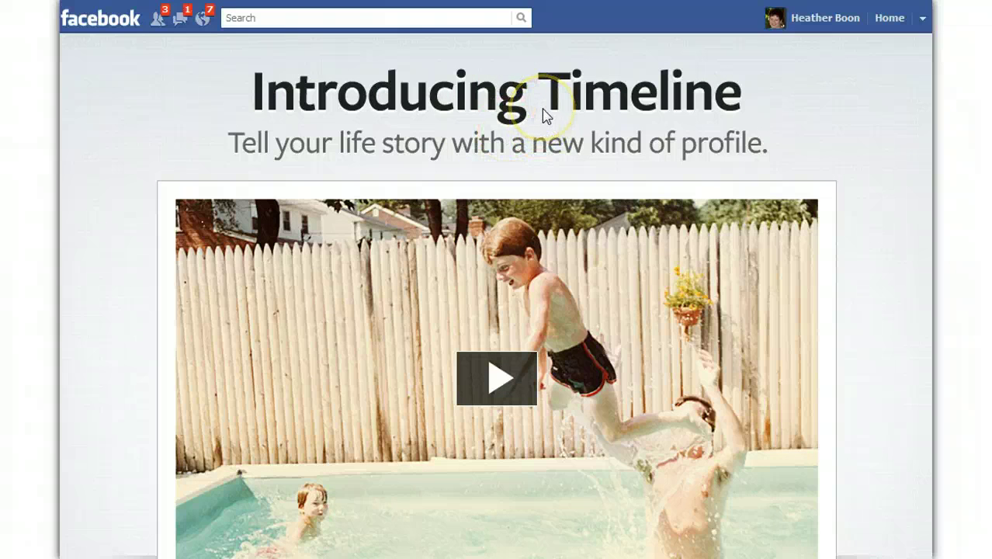
scroll(547, 115, down, 10)
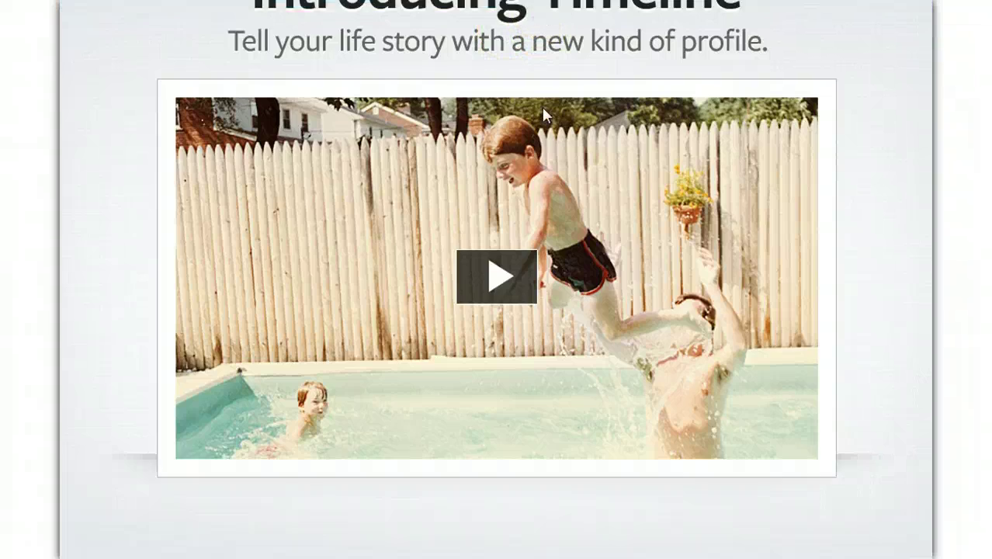
scroll(543, 112, down, 3)
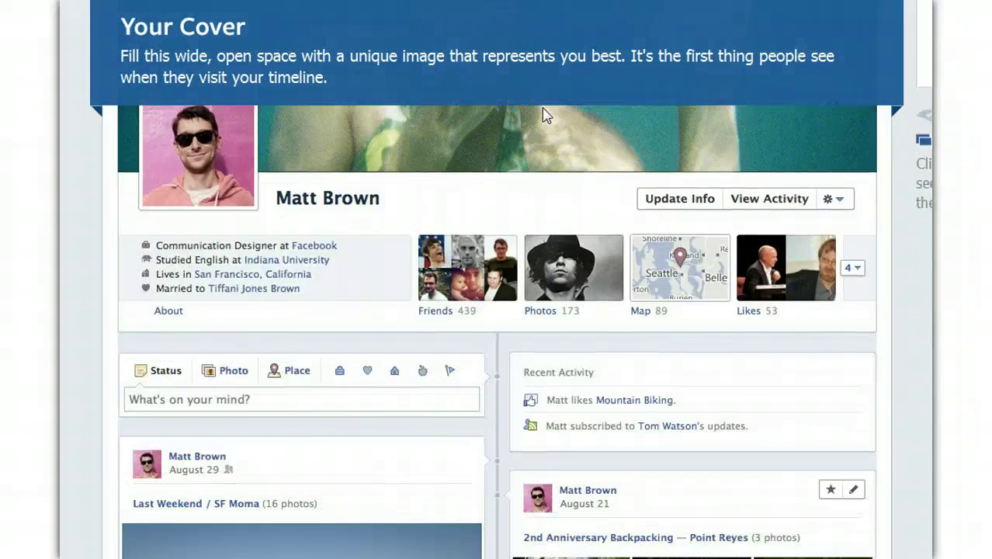
scroll(544, 113, up, 15)
scroll(545, 111, up, 3)
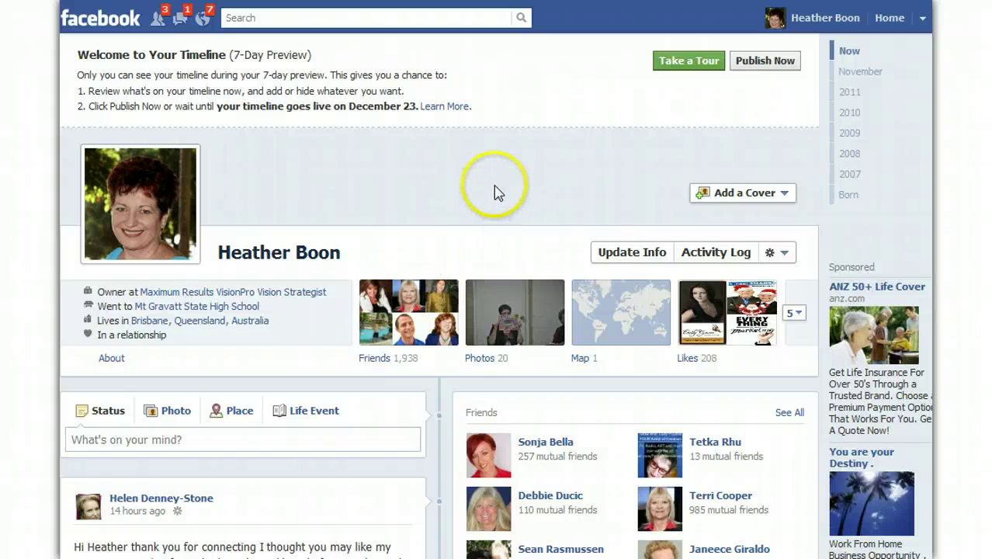
Take the timeline preview tour and choose the photo of three women sitting at a table as the cover.
click(668, 63)
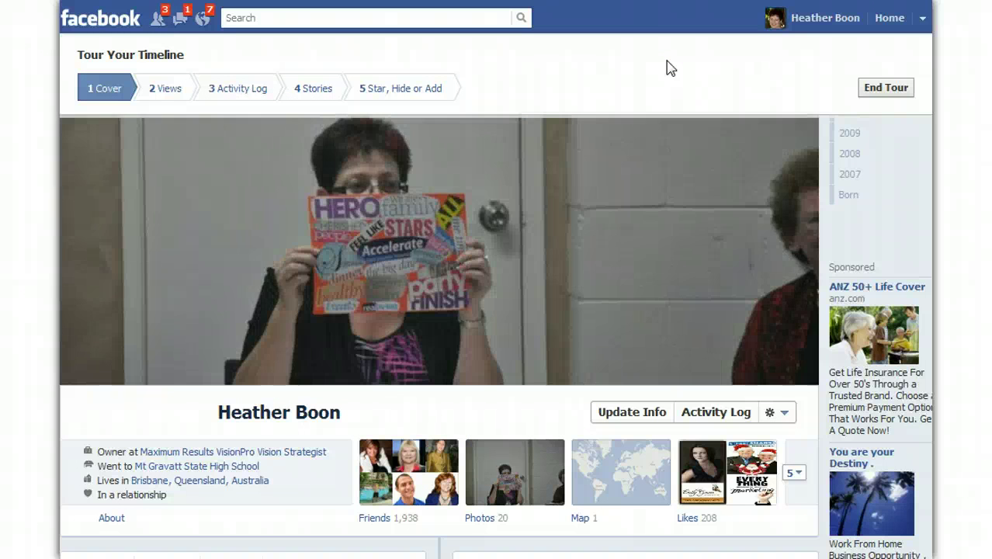
click(490, 358)
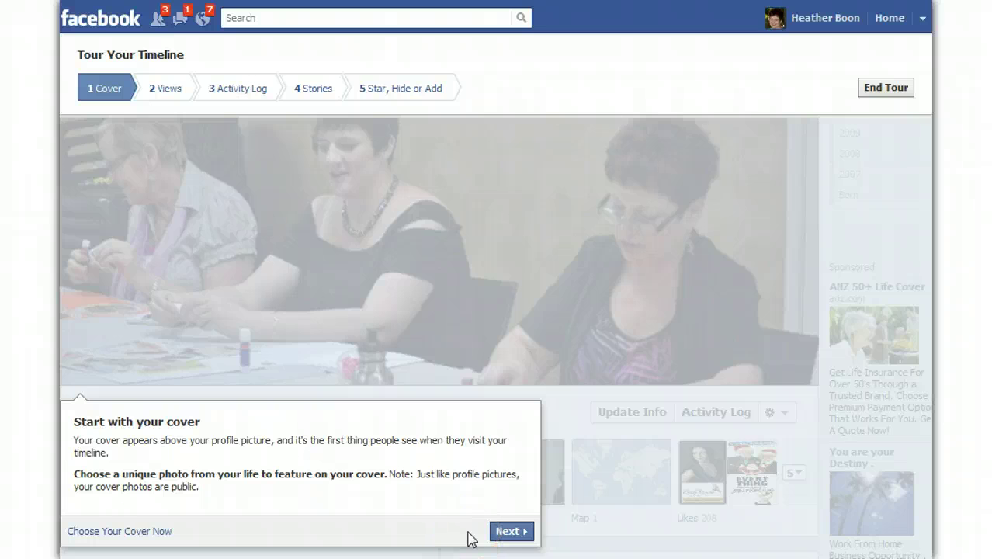
click(76, 532)
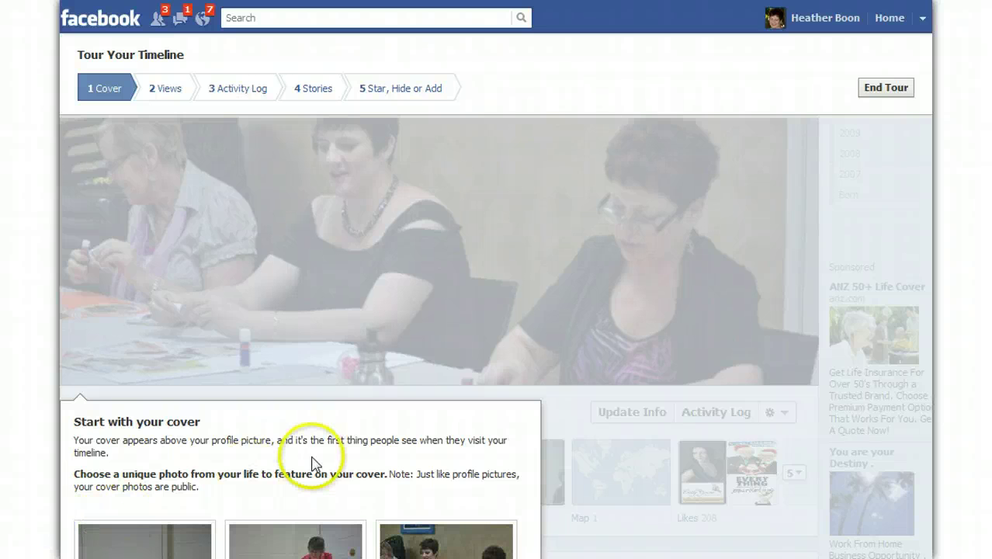
scroll(315, 462, down, 3)
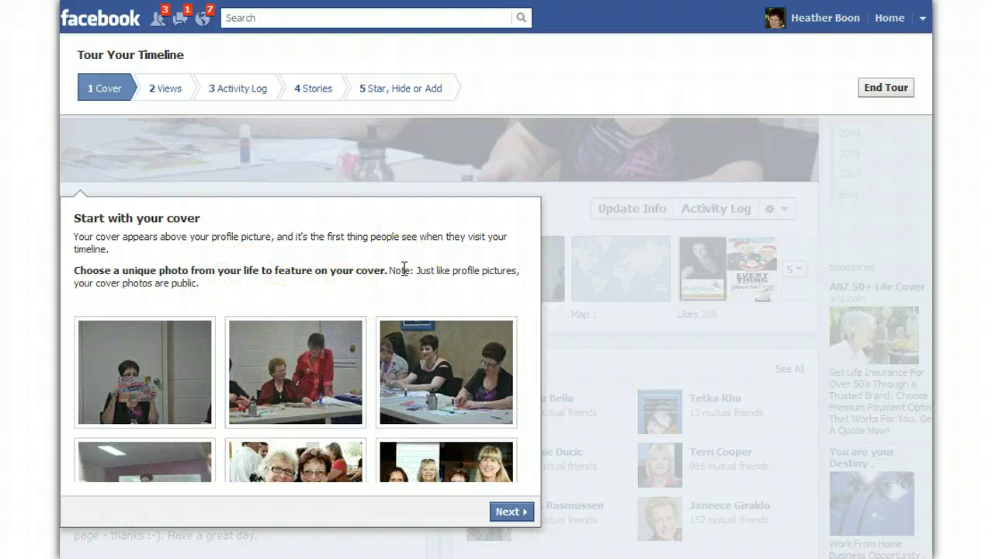
scroll(404, 271, down, 2)
scroll(368, 328, up, 1)
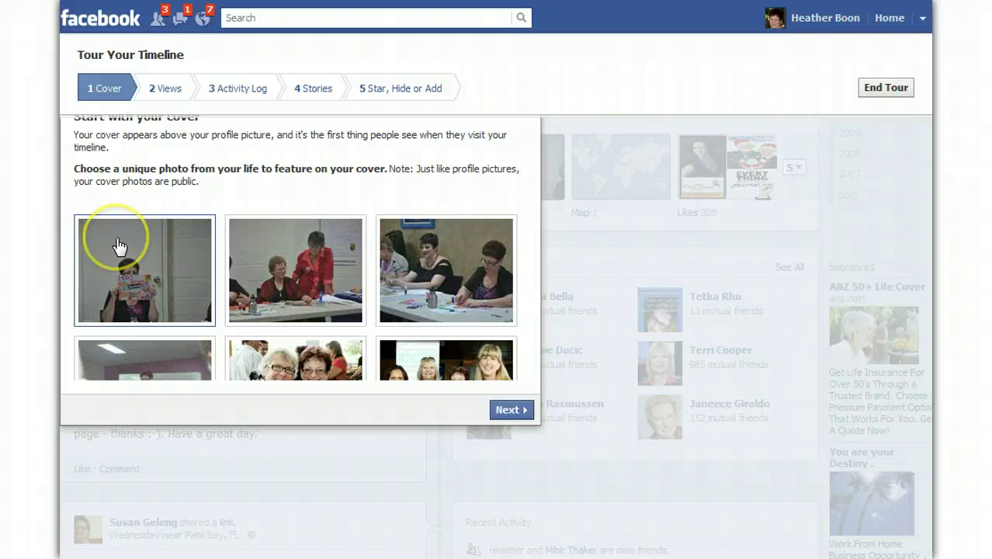
click(454, 250)
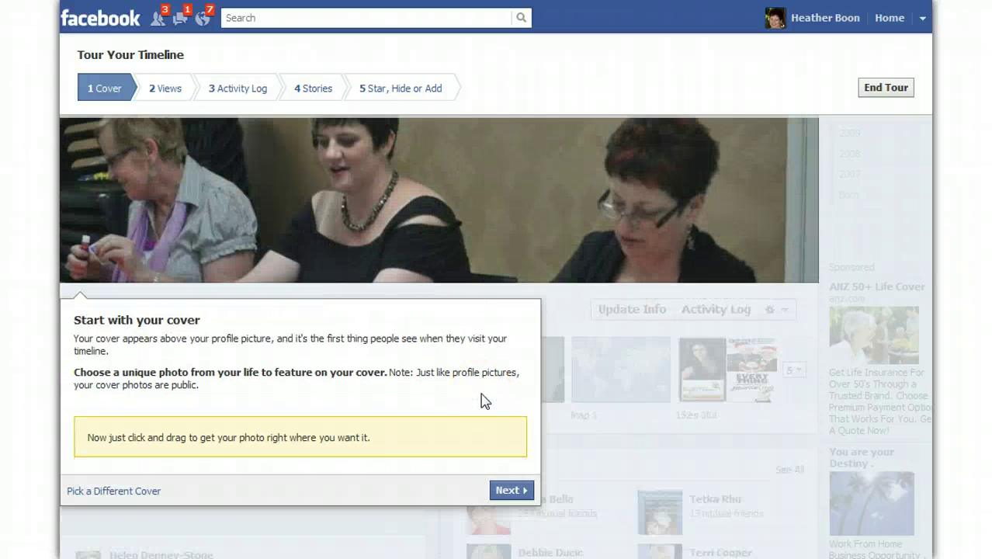
Try repositioning the chosen photo within the cover area.
drag(482, 400, 448, 398)
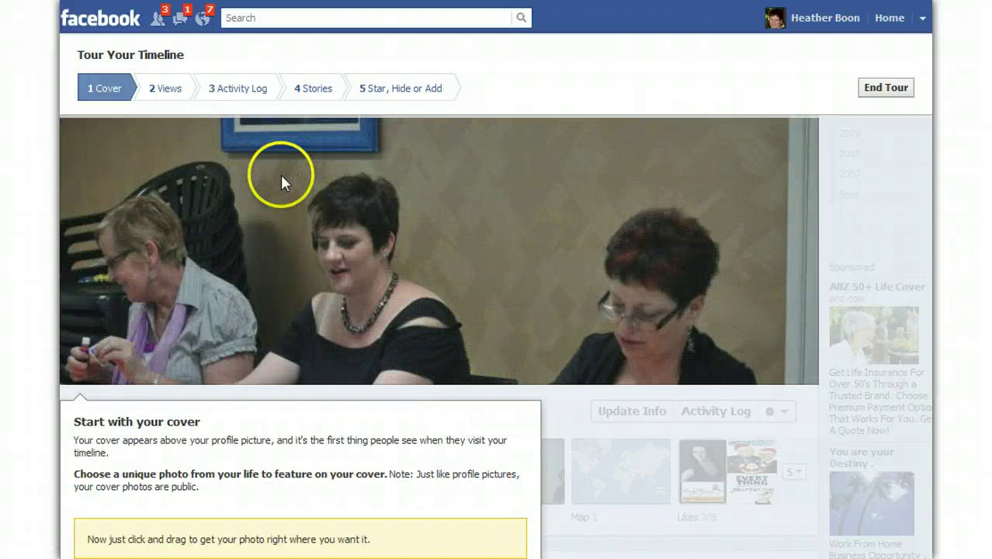
drag(284, 190, 285, 189)
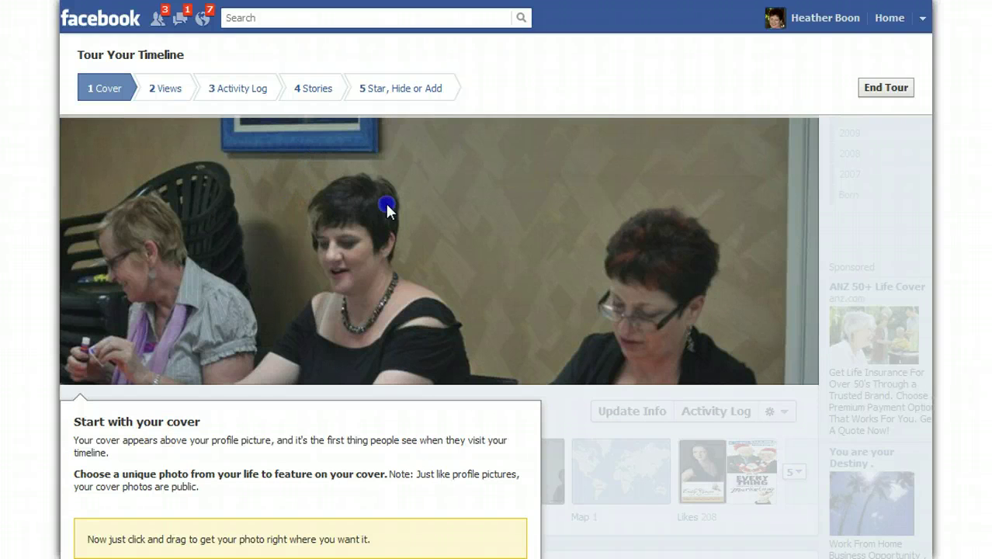
drag(387, 208, 383, 211)
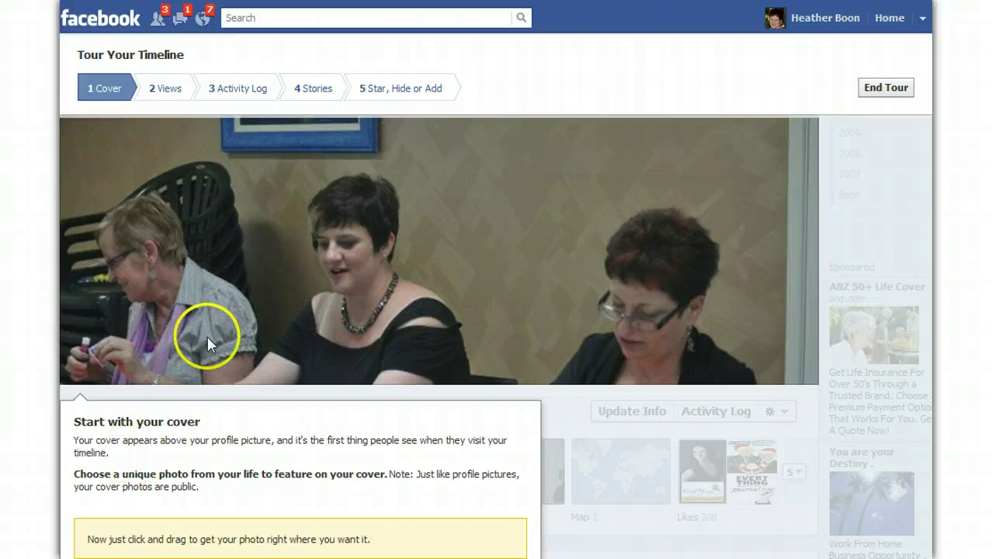
drag(767, 287, 767, 287)
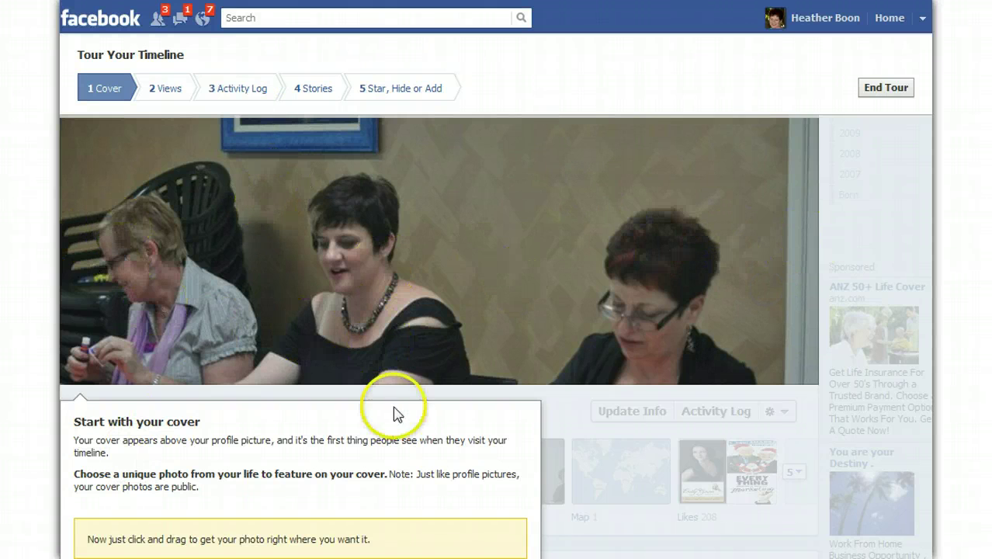
scroll(396, 417, down, 4)
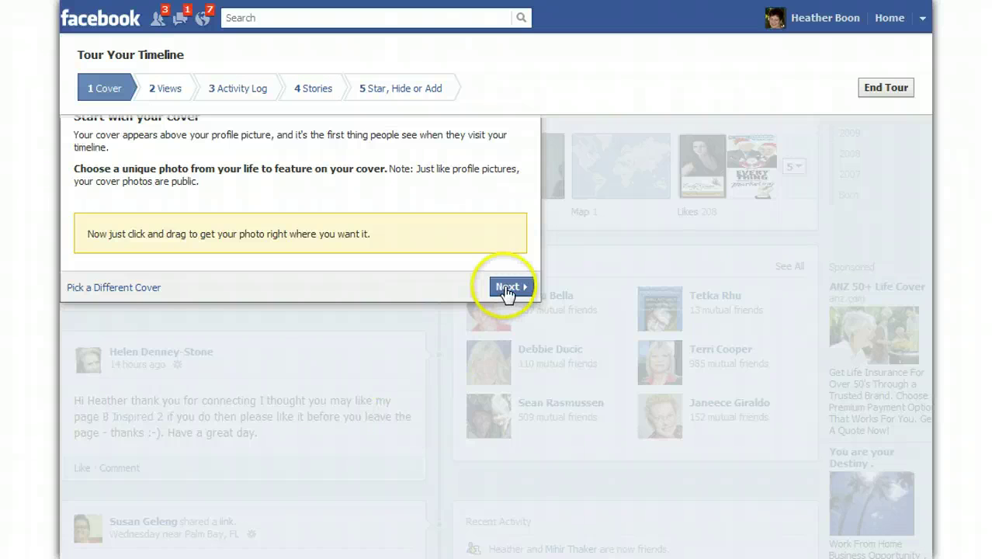
Reopen the cover photo choices and look over the alternatives.
click(107, 287)
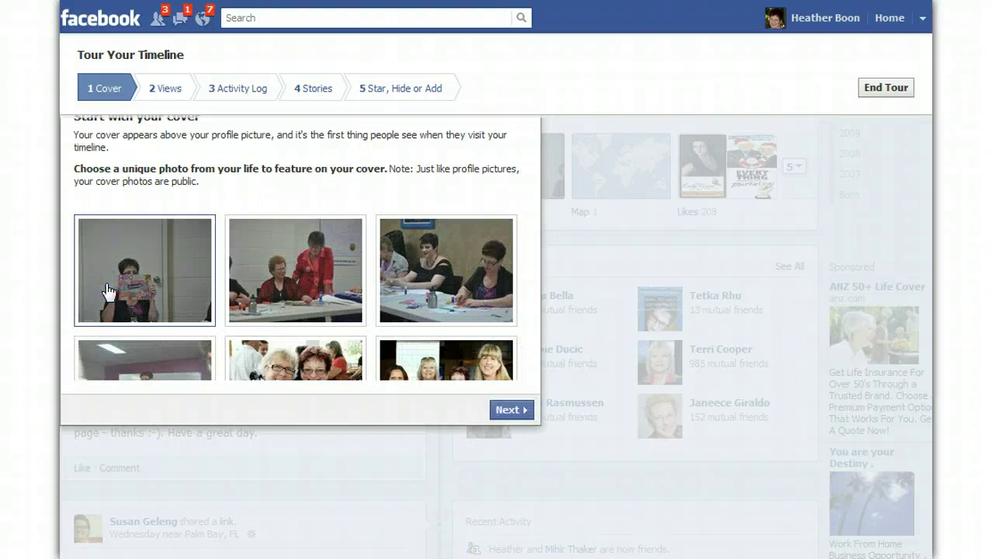
scroll(283, 166, down, 3)
scroll(321, 204, up, 3)
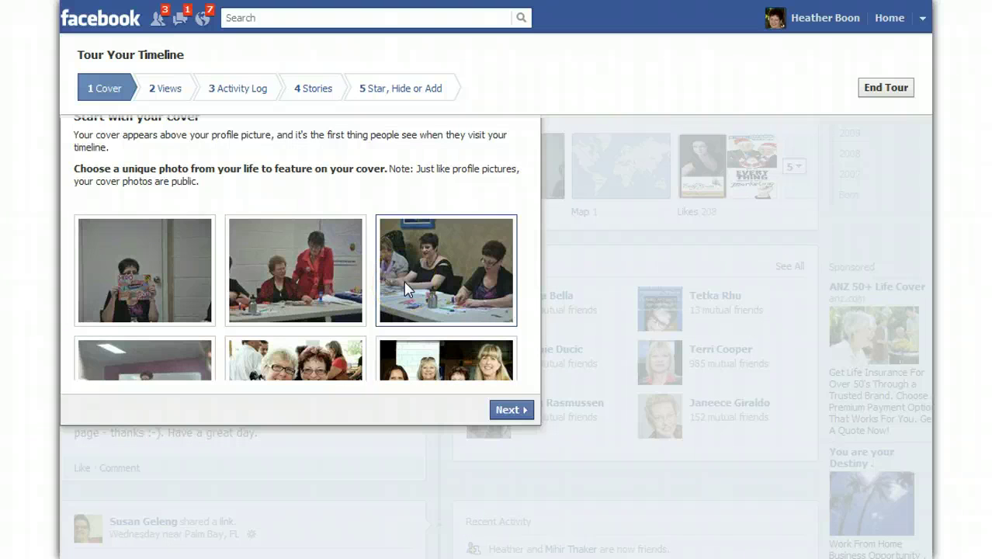
Continue the tour past Cover, Views, Activity Log and Stories to the Star, Hide or Add stage.
click(512, 410)
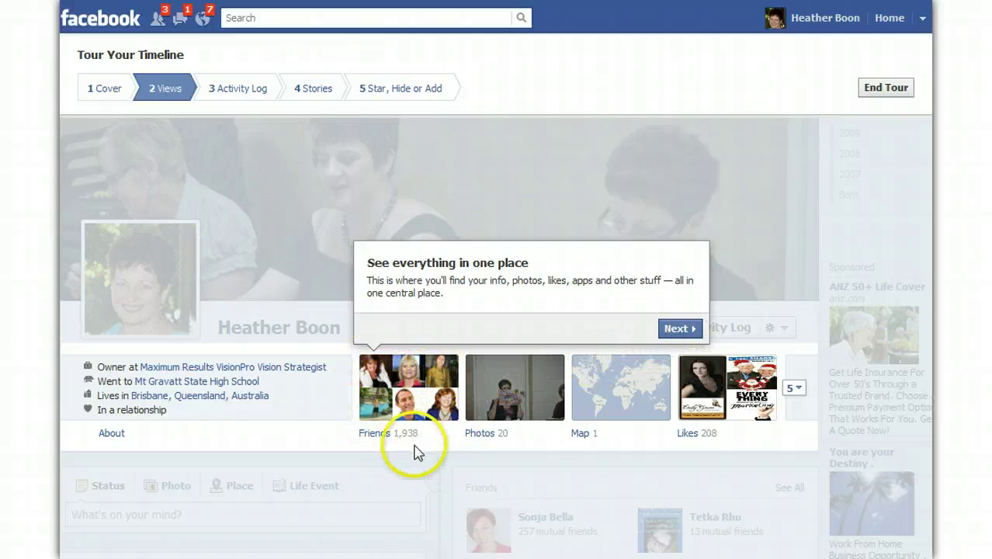
click(666, 330)
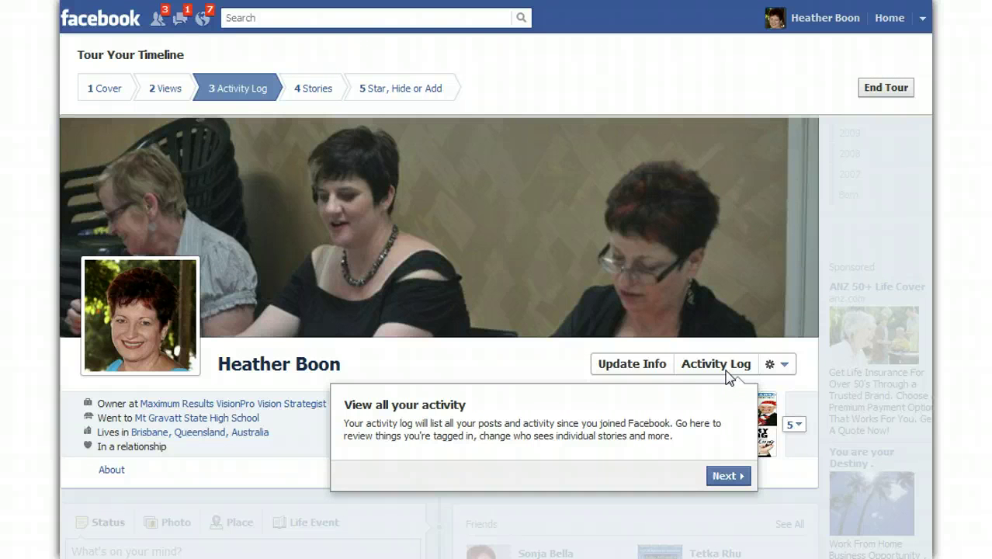
click(728, 476)
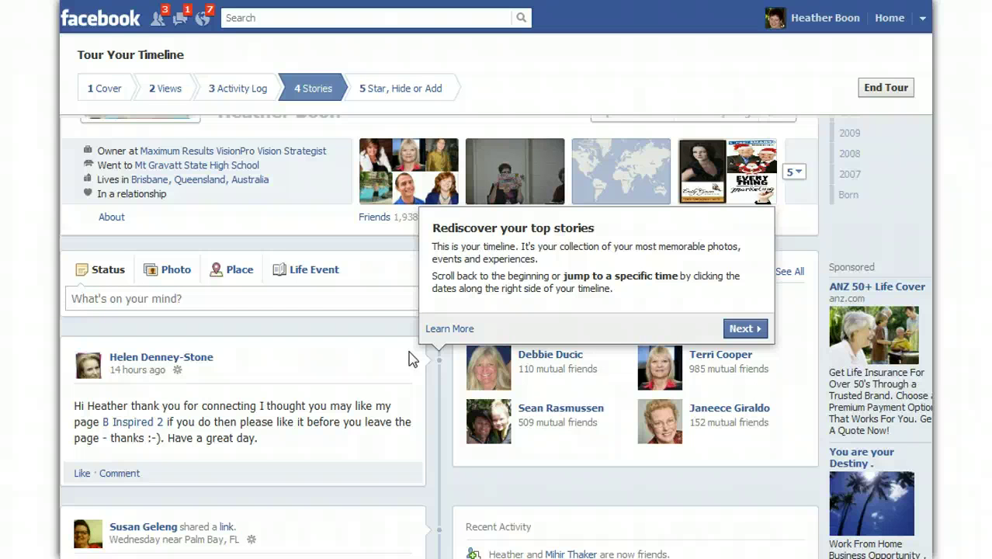
click(738, 330)
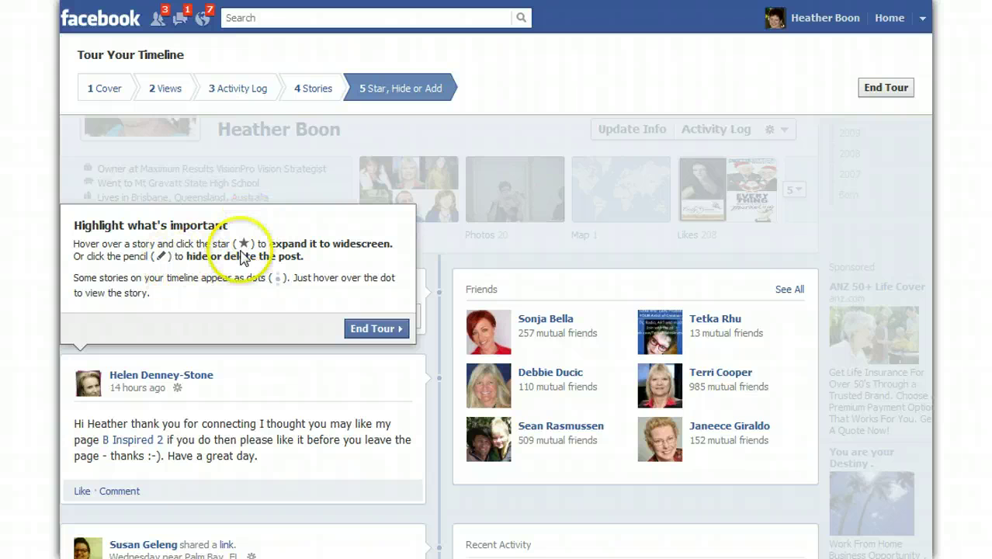
End the tour and publish the timeline immediately.
click(381, 331)
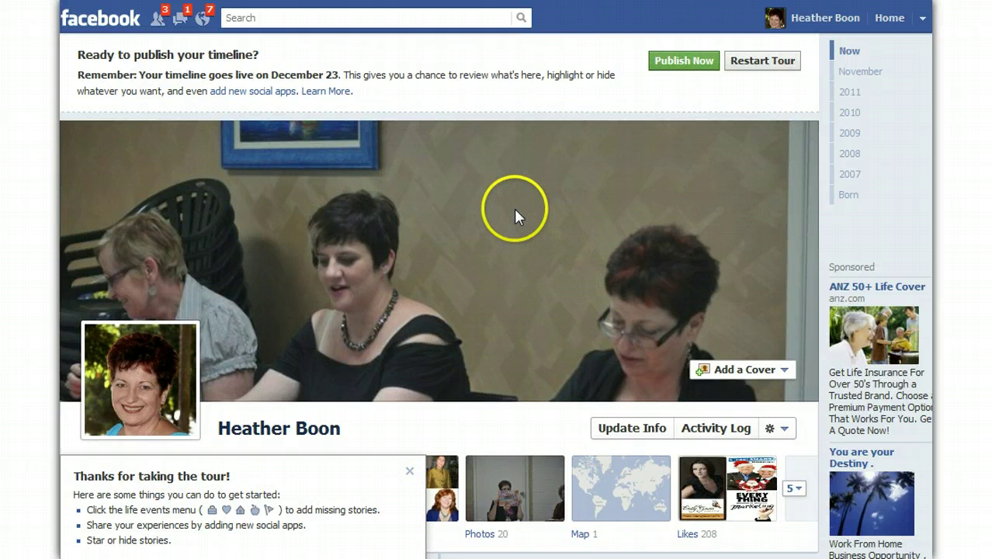
click(672, 65)
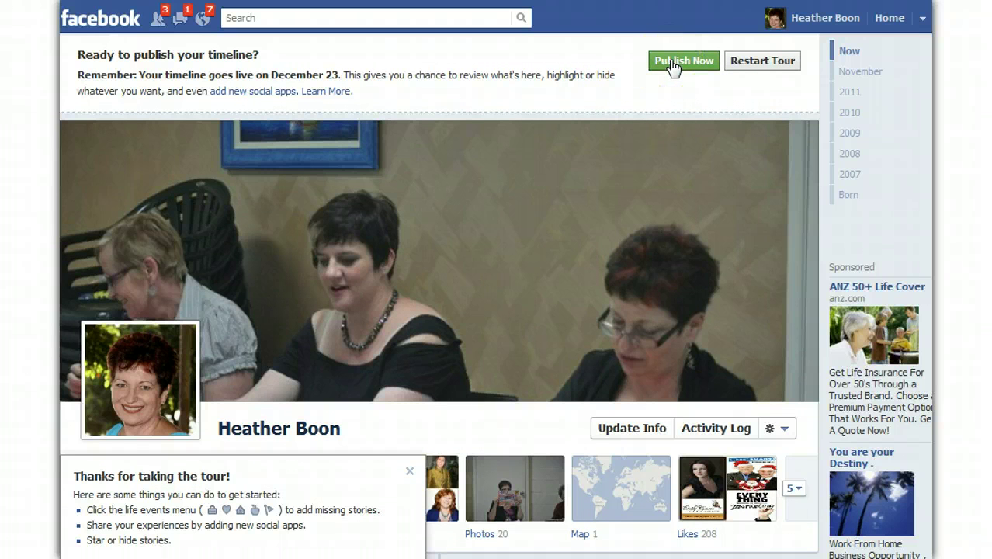
click(673, 67)
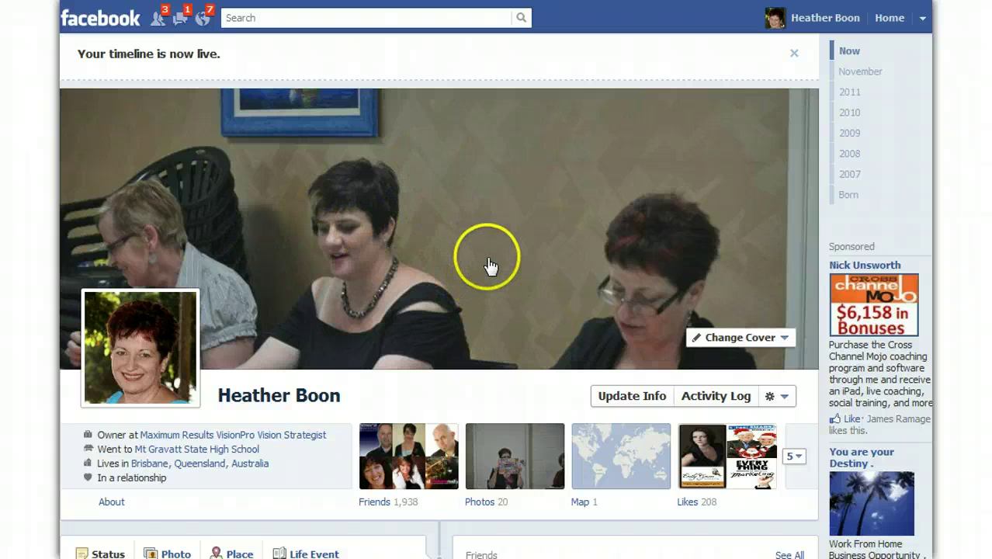
Feature Tuesday's "Dear Alcohol" picture post on the timeline.
scroll(491, 266, down, 6)
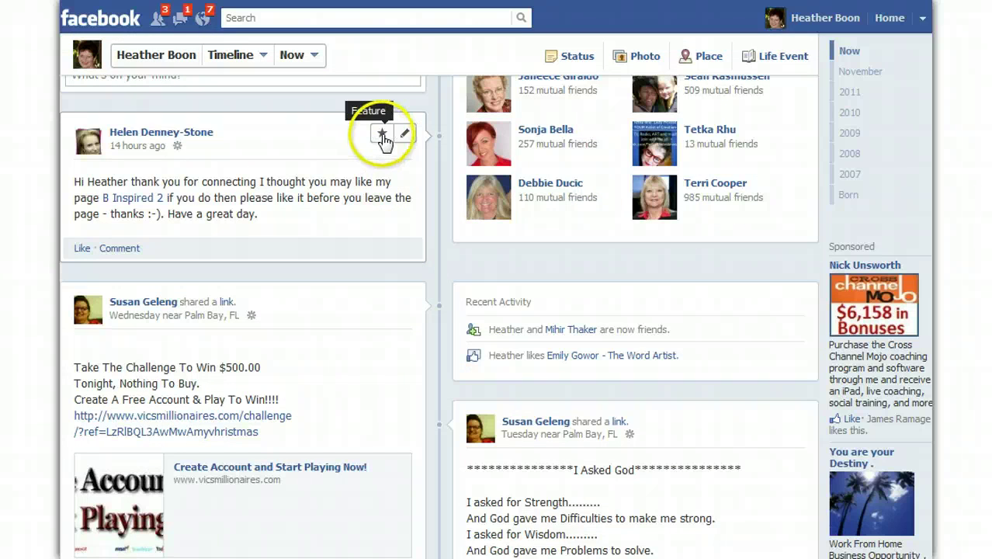
click(382, 136)
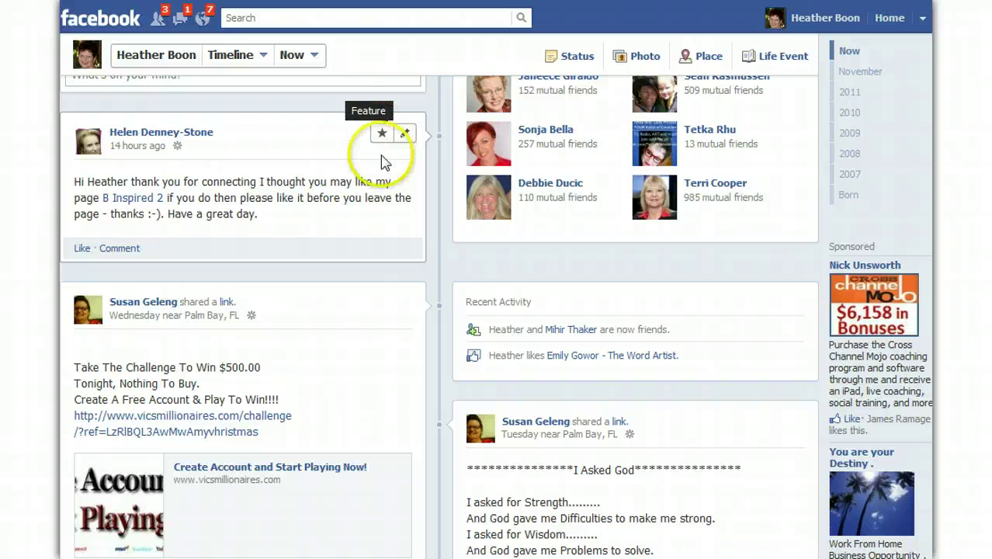
scroll(387, 278, down, 3)
scroll(390, 279, down, 3)
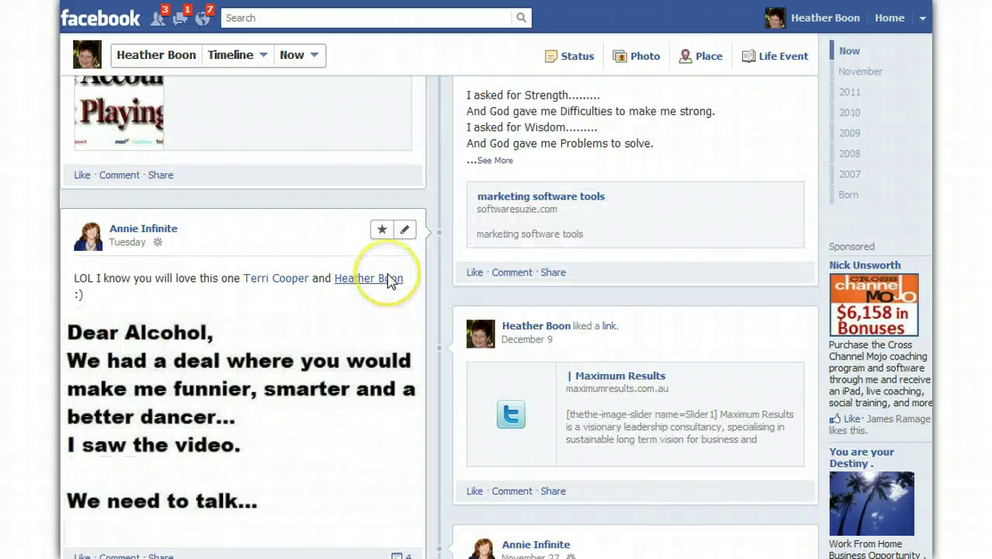
scroll(392, 277, down, 2)
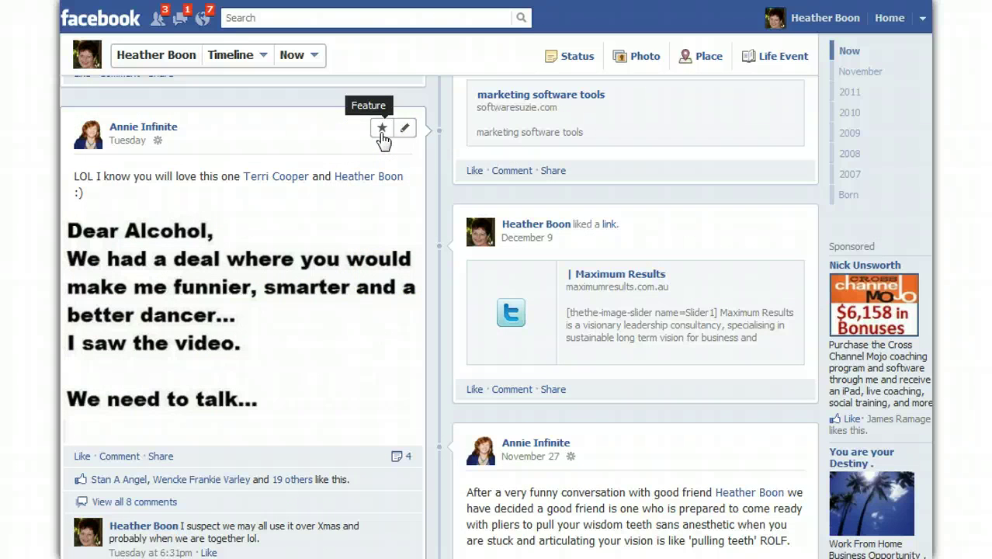
click(382, 129)
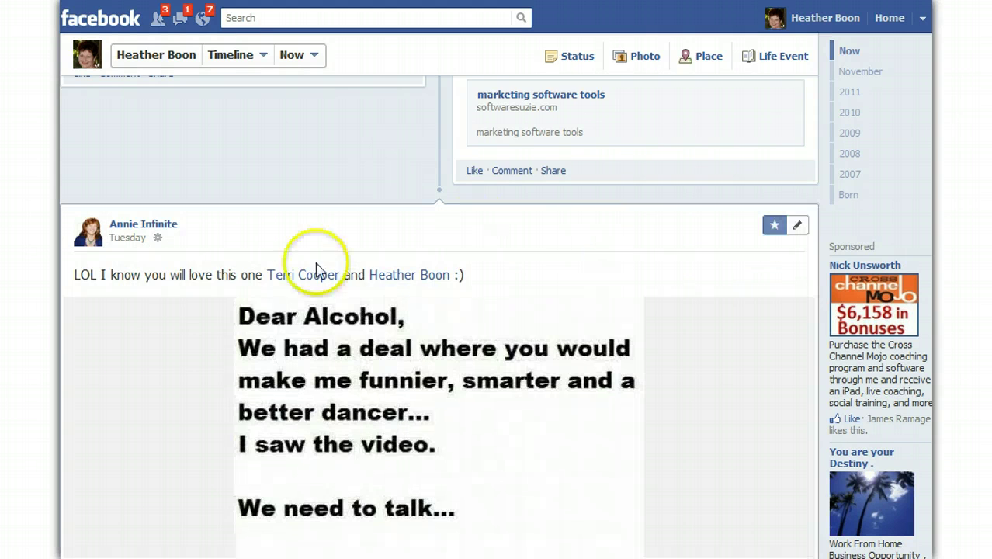
Examine the featured "Dear Alcohol" post, its comments and the surrounding posts, and return to the profile's cover photo.
scroll(687, 341, down, 3)
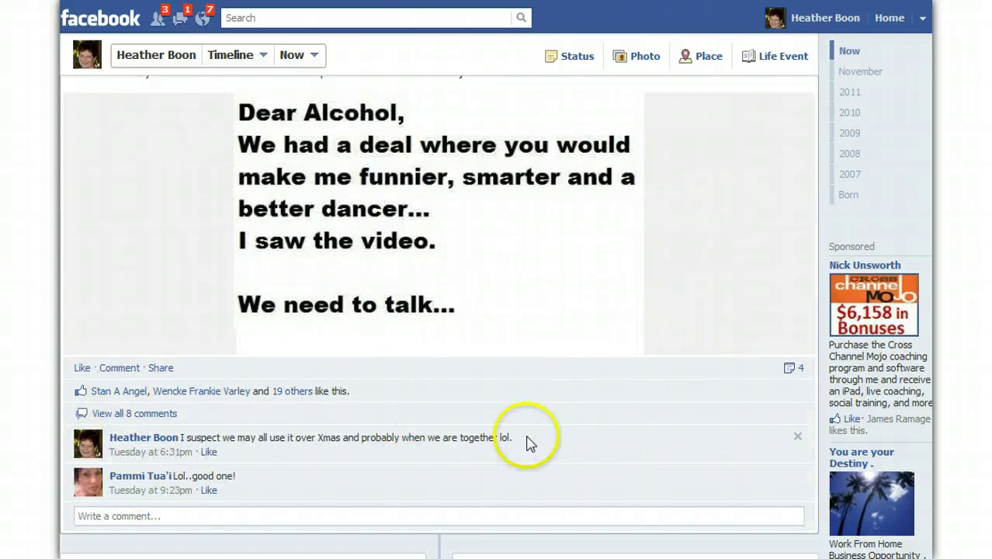
scroll(688, 431, up, 4)
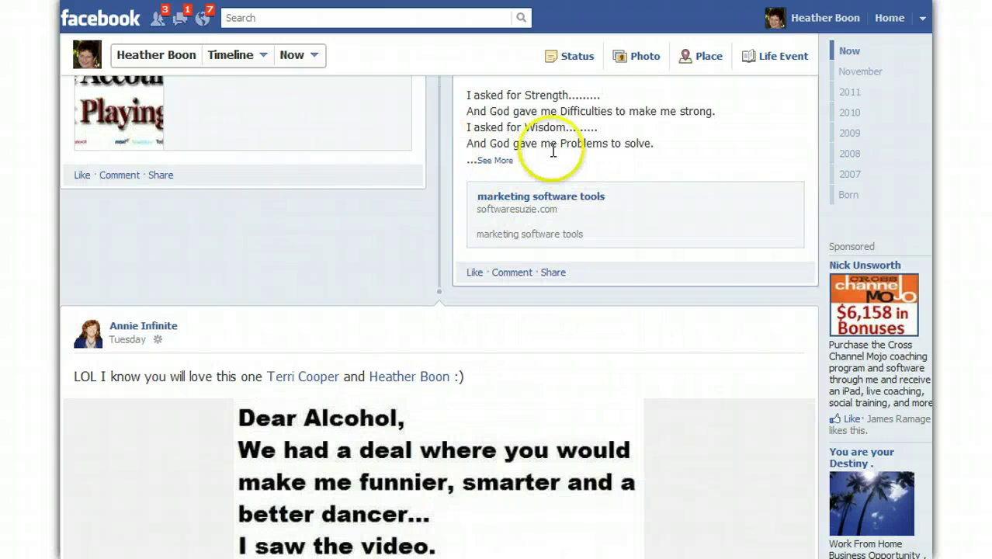
scroll(458, 343, up, 3)
scroll(458, 344, down, 4)
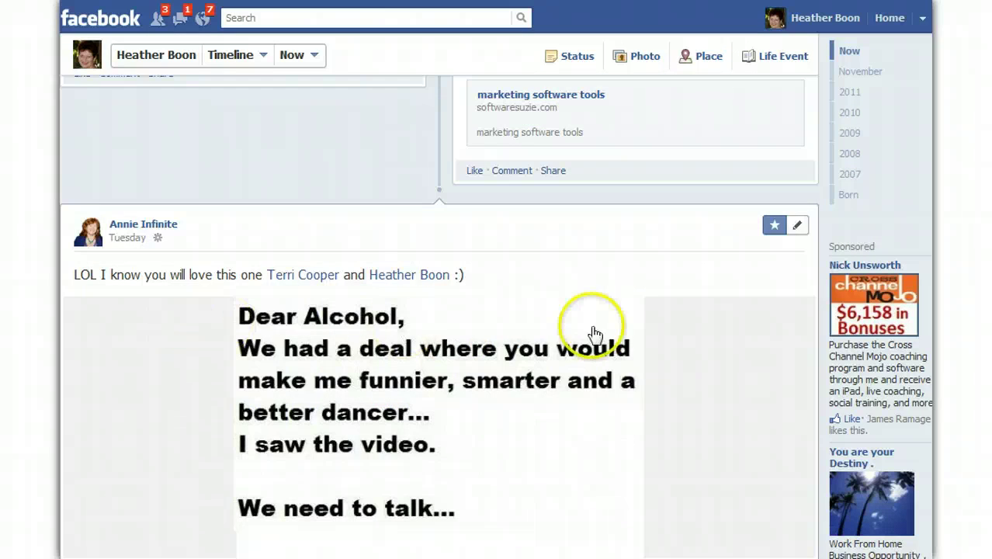
scroll(700, 343, down, 4)
scroll(700, 344, up, 3)
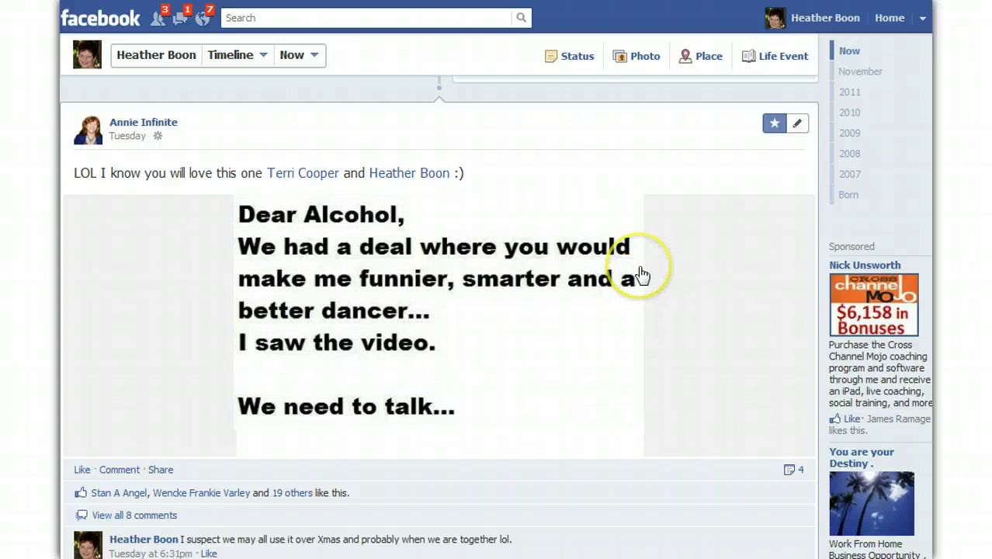
scroll(638, 275, down, 3)
scroll(643, 270, up, 15)
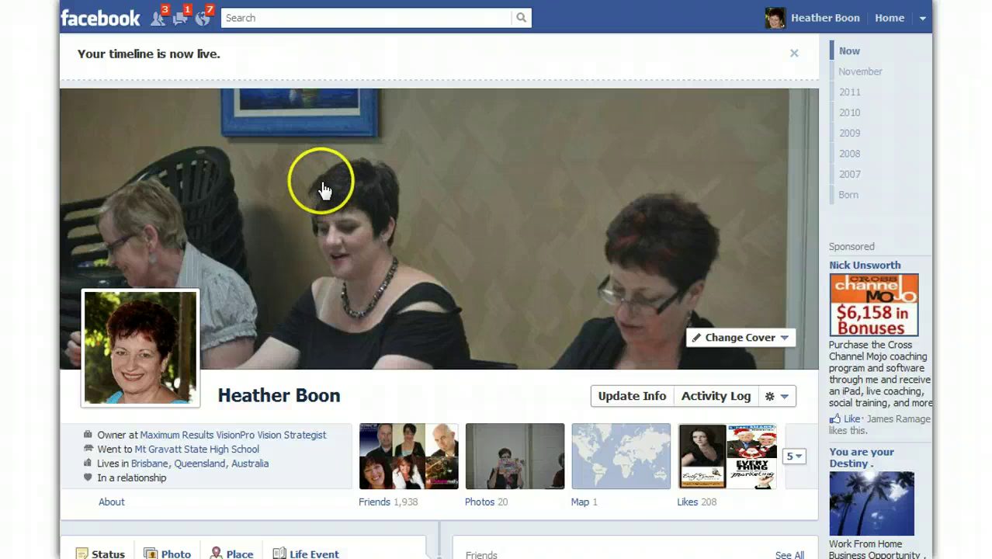
Search for the author of the "Dear Alcohol" post by first name and open that friend's profile.
click(303, 18)
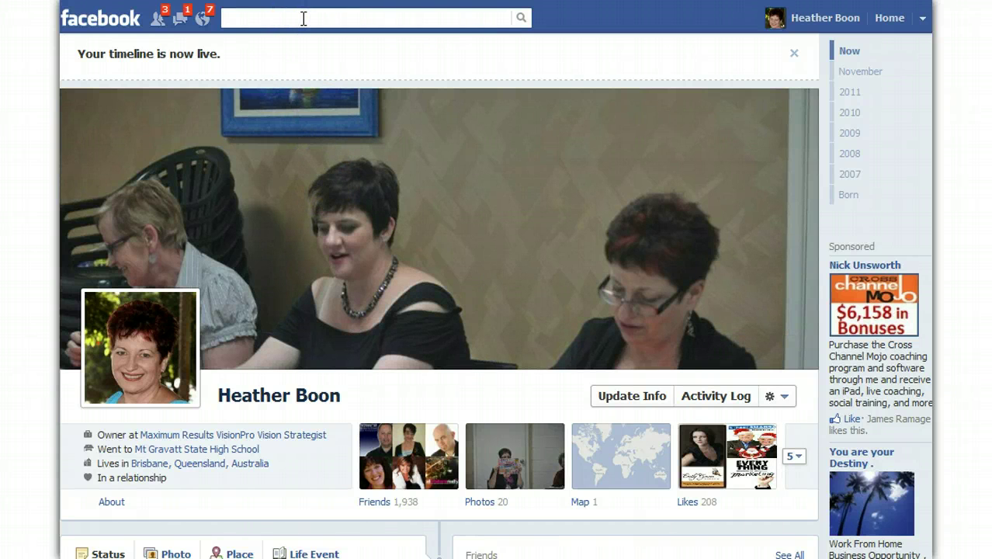
text(Annie)
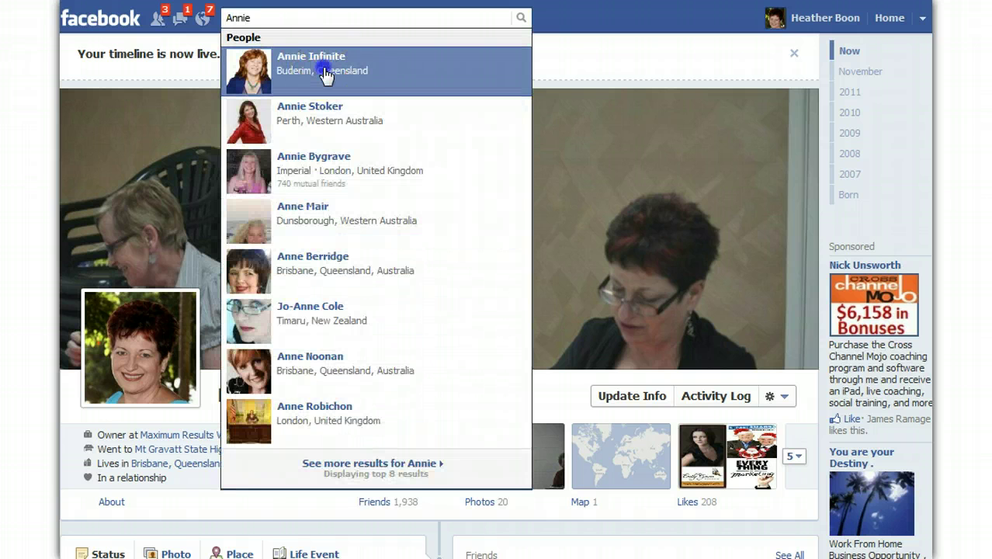
click(326, 69)
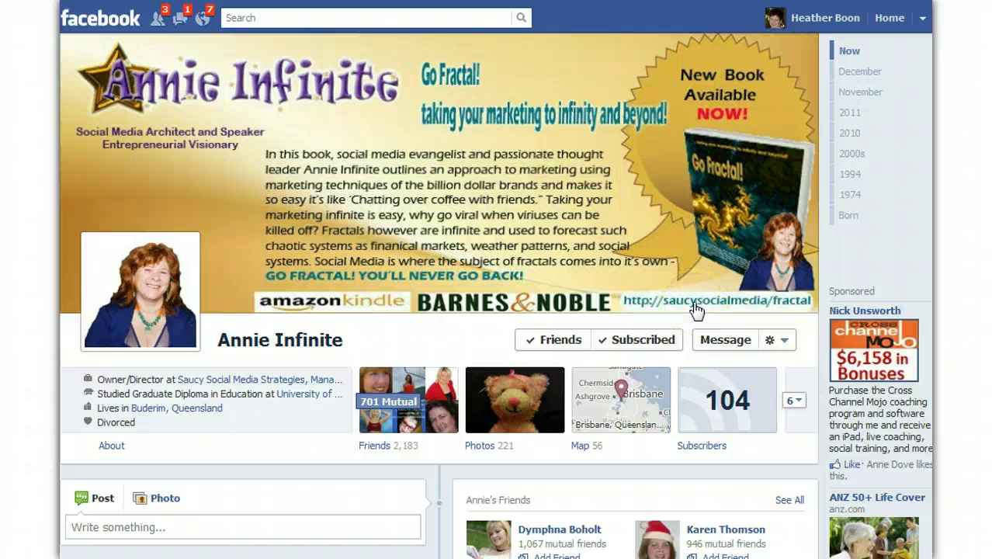
Look through the friend's timeline, covering the posts, recent activity and the marketing cover image promoting the "Go Fractal!" book.
scroll(483, 249, down, 6)
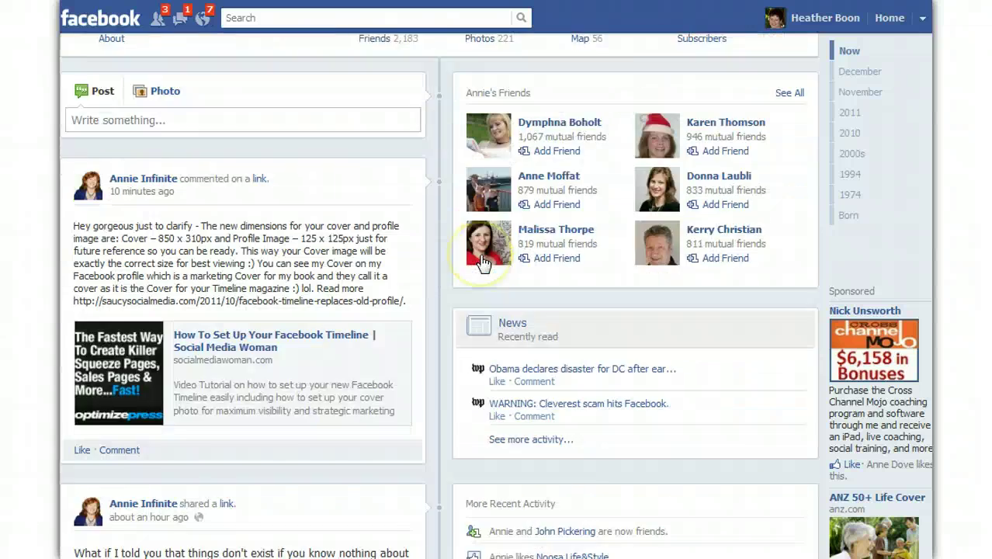
scroll(480, 264, down, 5)
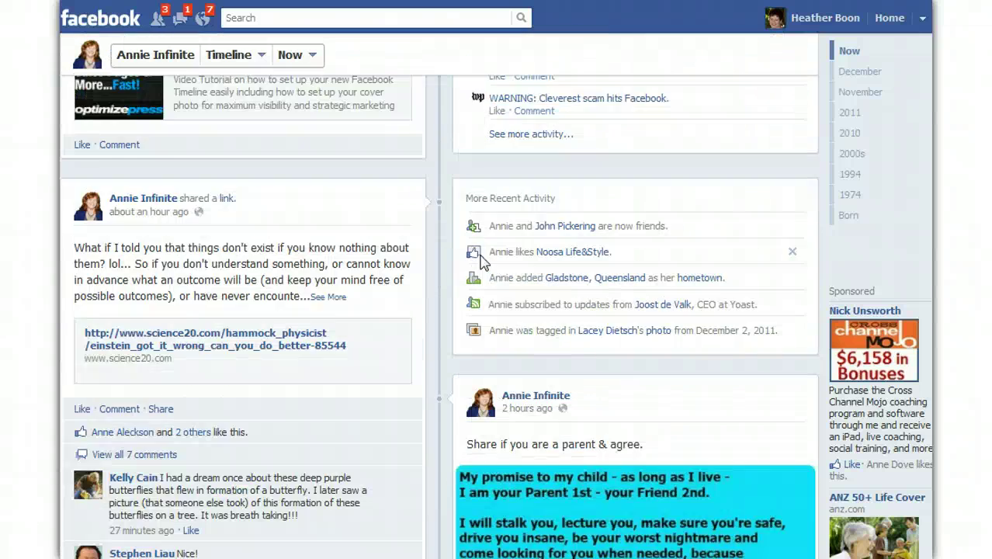
scroll(480, 262, up, 5)
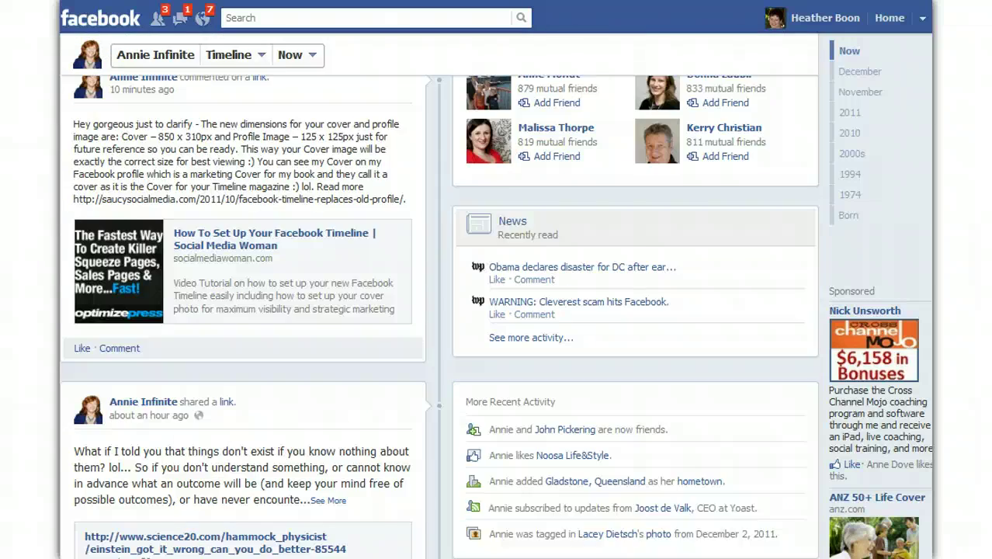
scroll(631, 187, up, 5)
scroll(634, 200, down, 4)
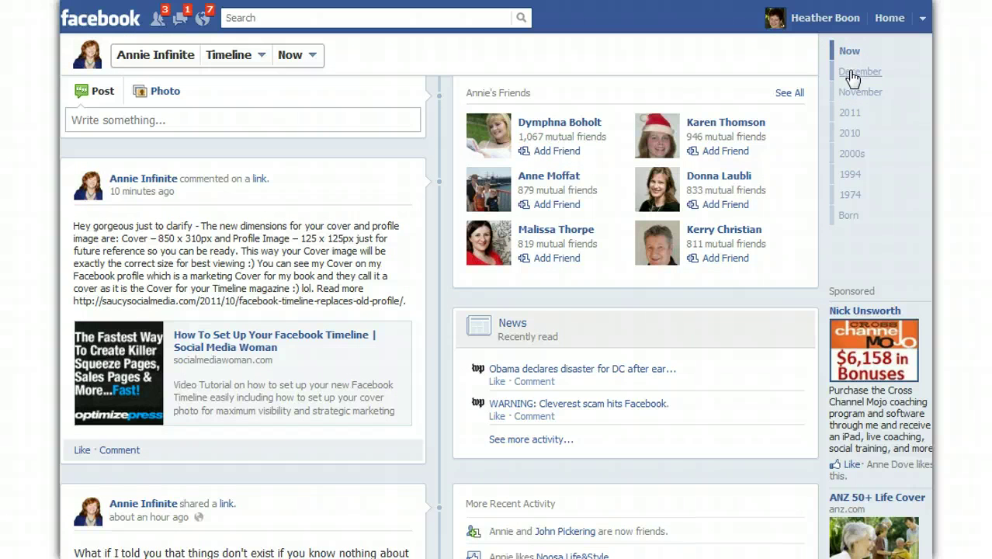
scroll(683, 230, up, 5)
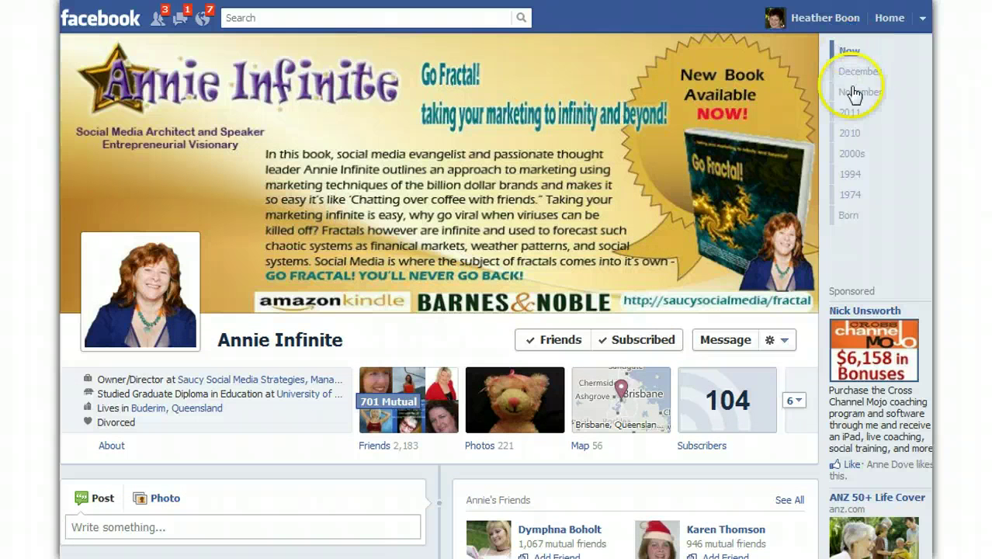
click(402, 311)
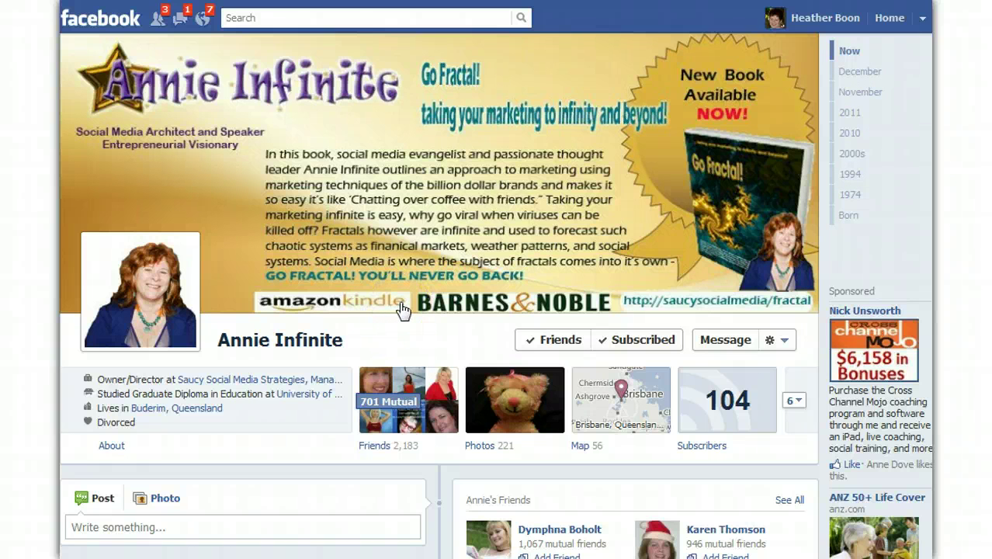